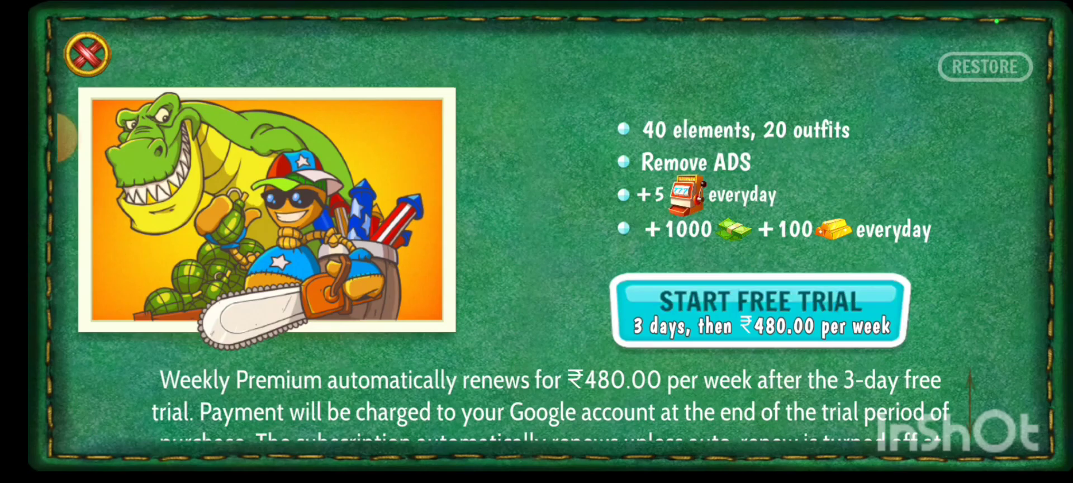
Step: Close the Premium subscription popup with its top-left X to reveal Buddy's play room
left_click(87, 55)
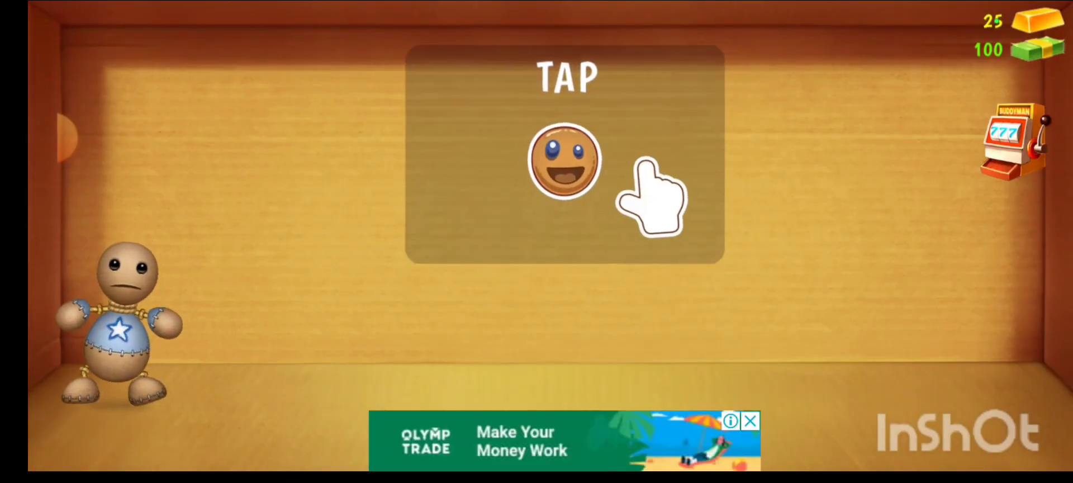
Step: Tap the buddy repeatedly to knock it around the centre and right of the room
left_click(124, 318)
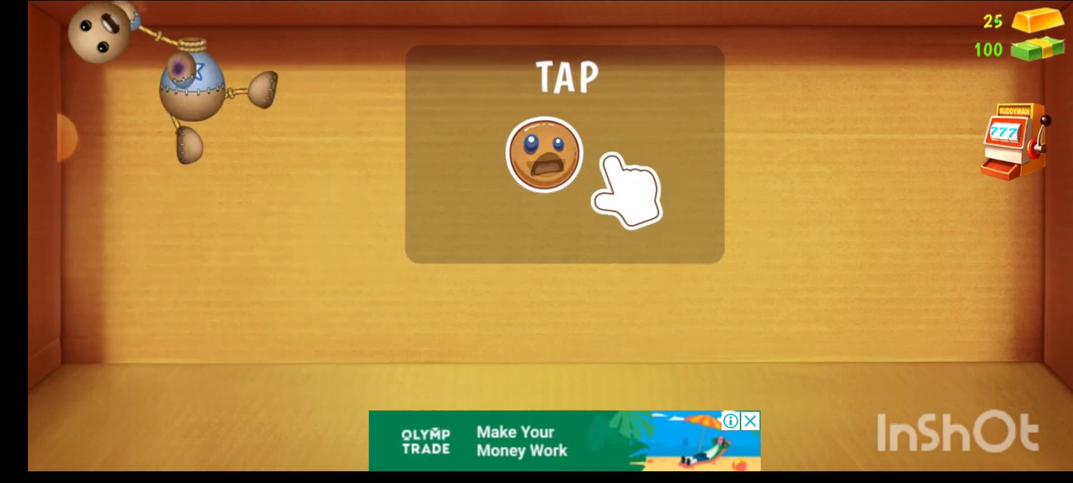
left_click(427, 369)
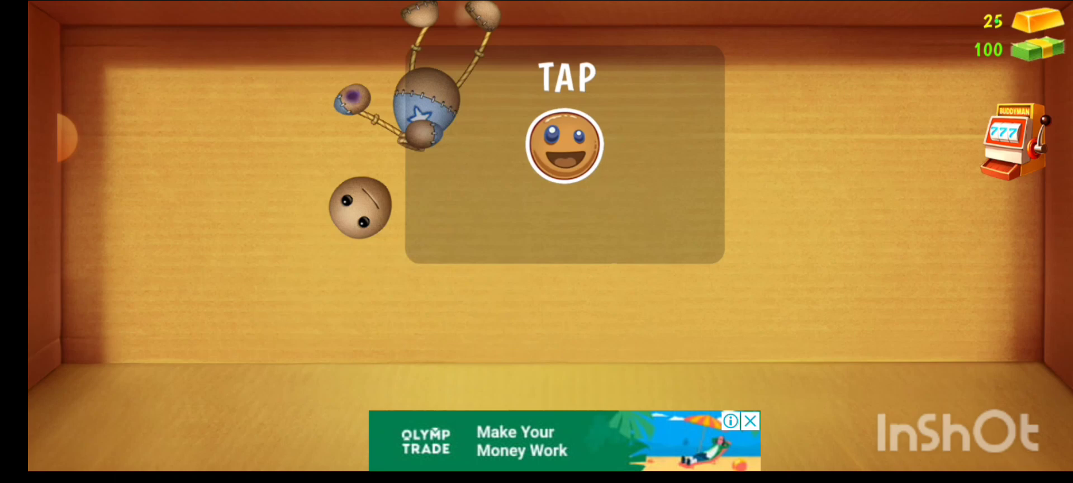
left_click(483, 349)
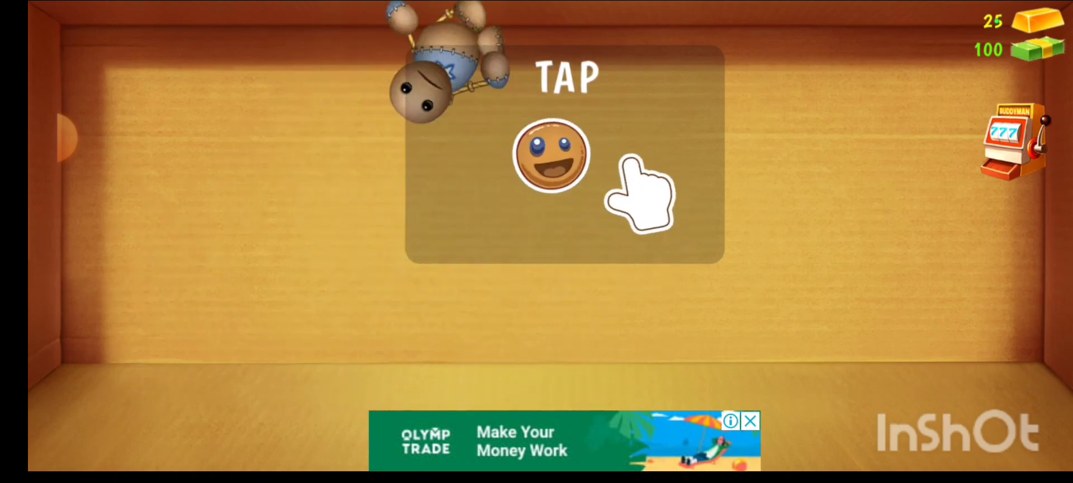
left_click(443, 372)
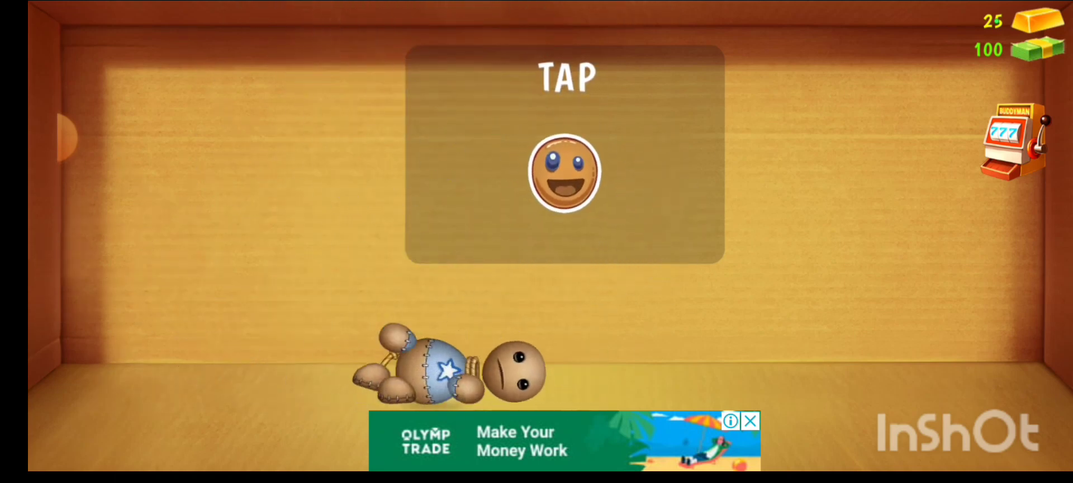
left_click(453, 369)
left_click(990, 335)
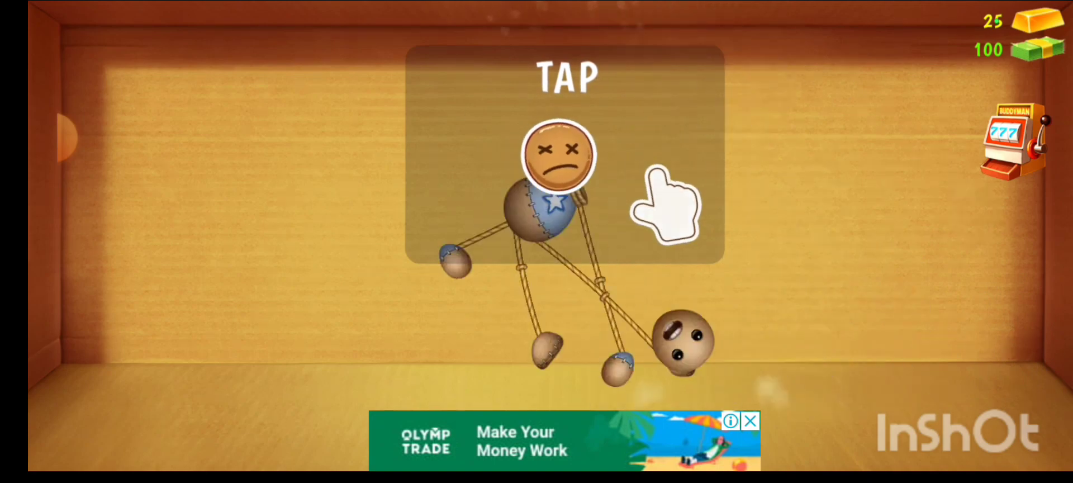
left_click(456, 364)
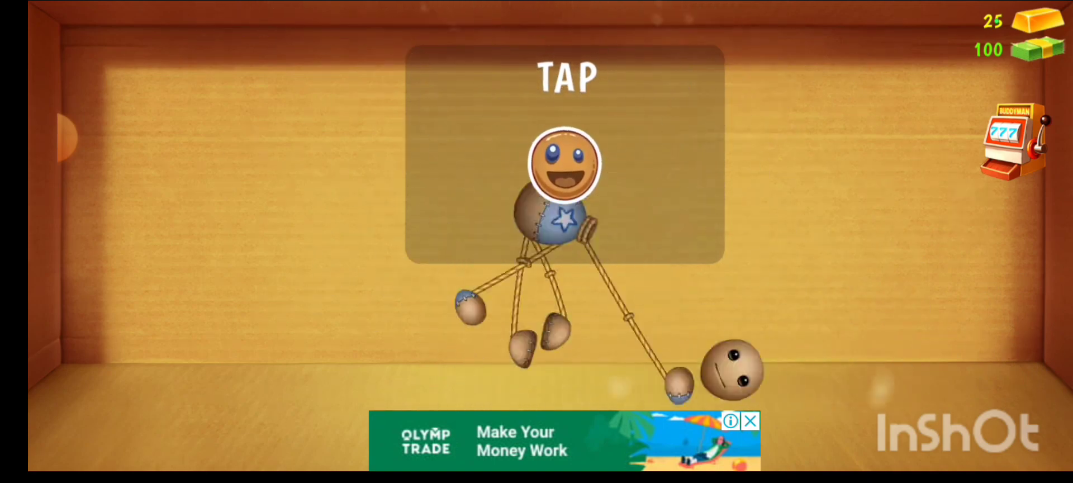
left_click(495, 344)
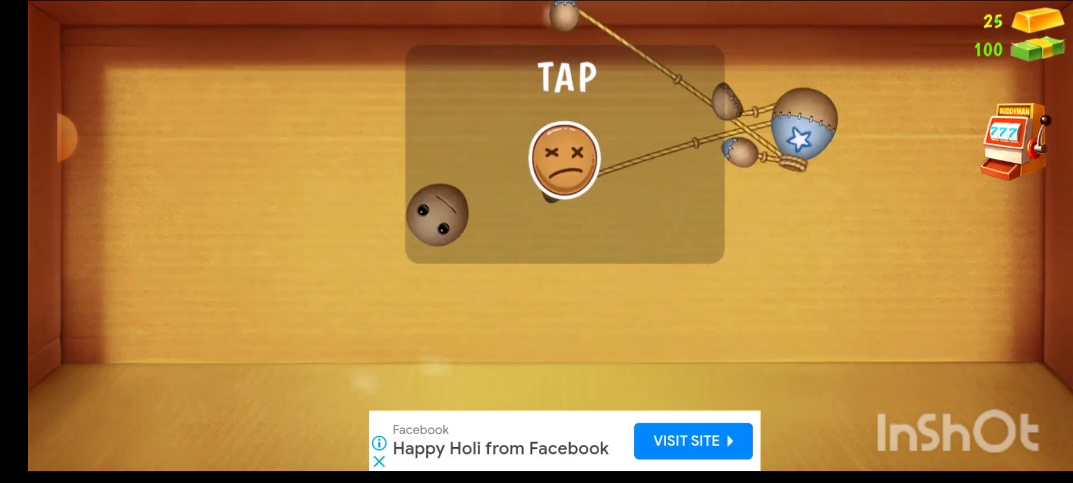
left_click(458, 370)
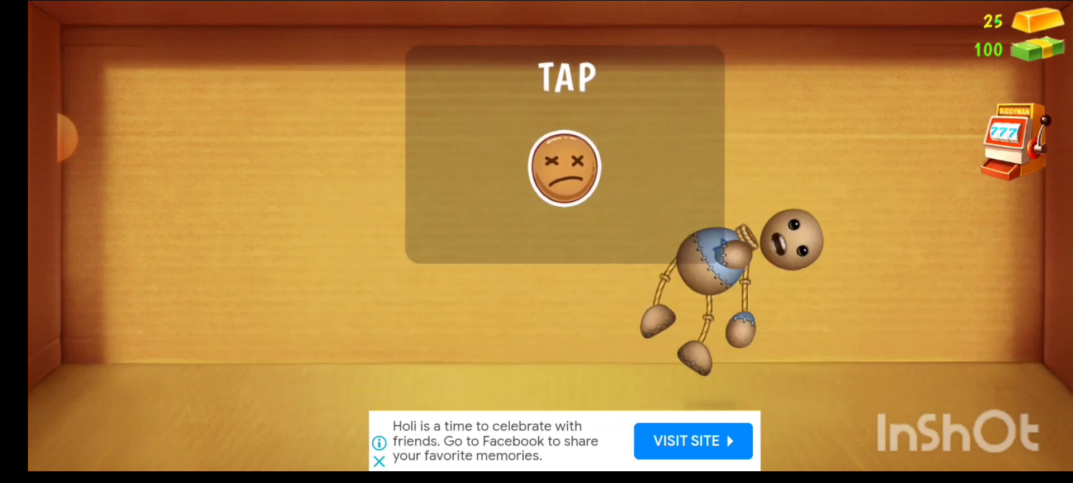
Step: Lift the buddy off the floor and keep hitting it toward the left wall for cash
left_click_drag(719, 288, 747, 181)
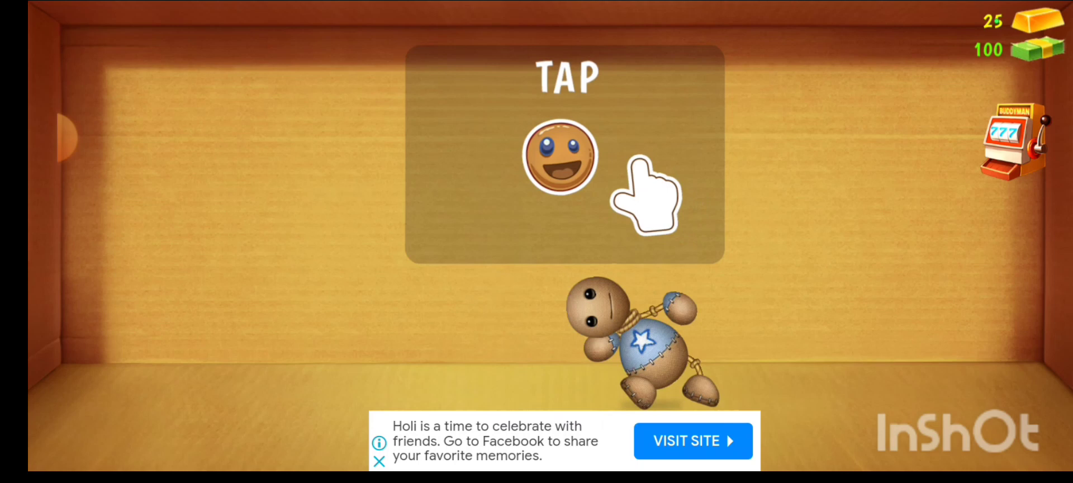
left_click(597, 306)
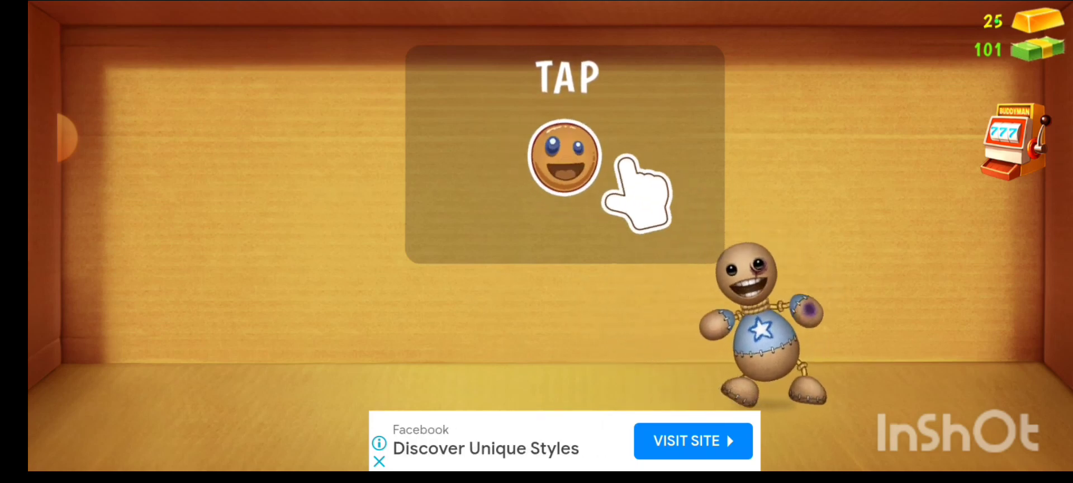
left_click(755, 327)
left_click(739, 369)
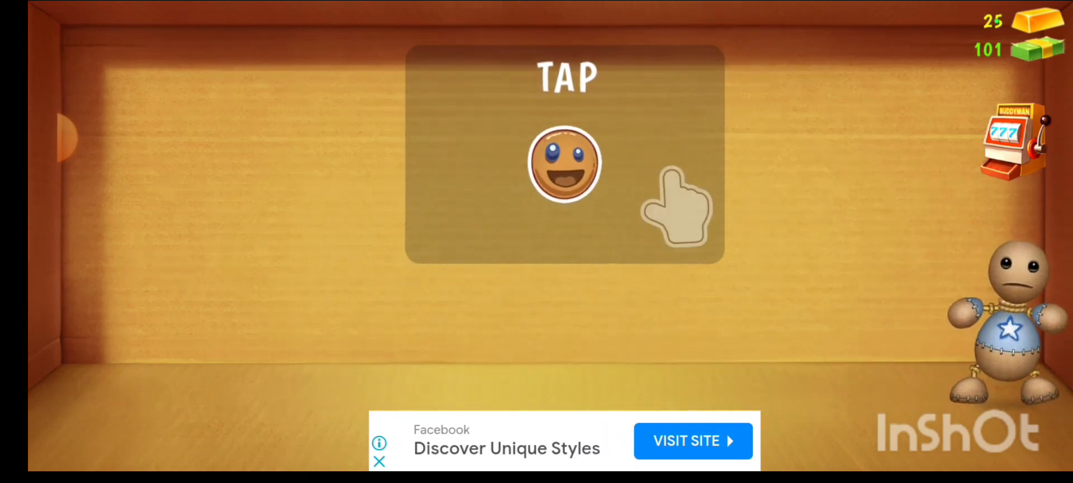
left_click(982, 302)
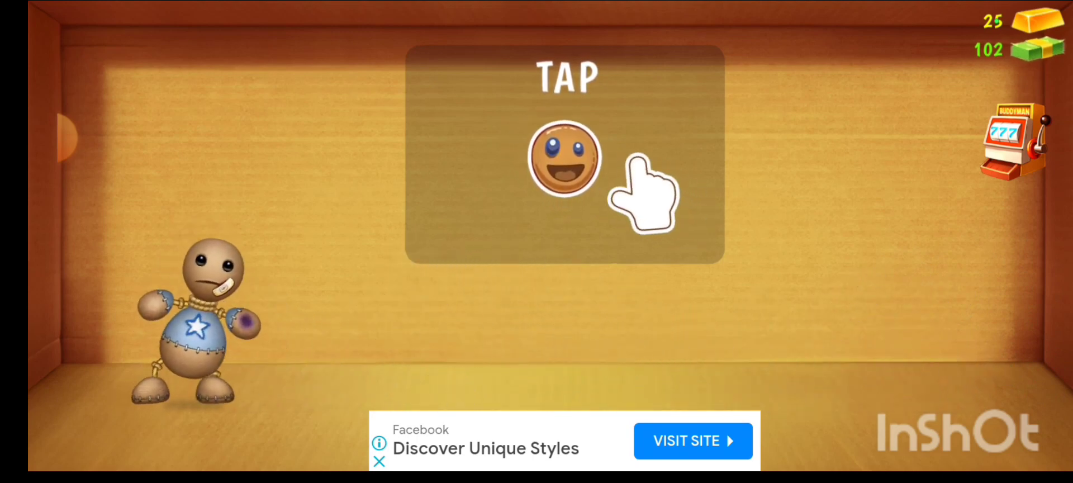
left_click(189, 319)
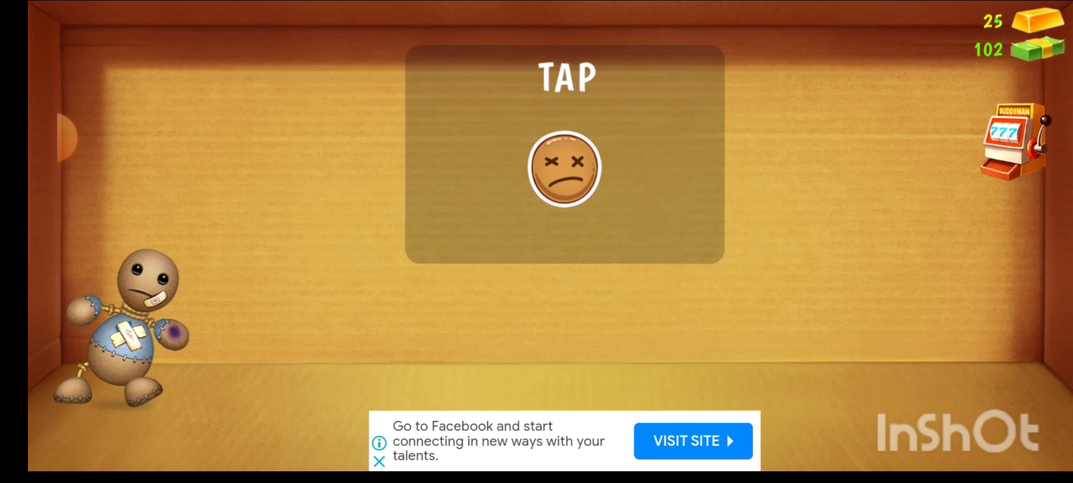
left_click(125, 243)
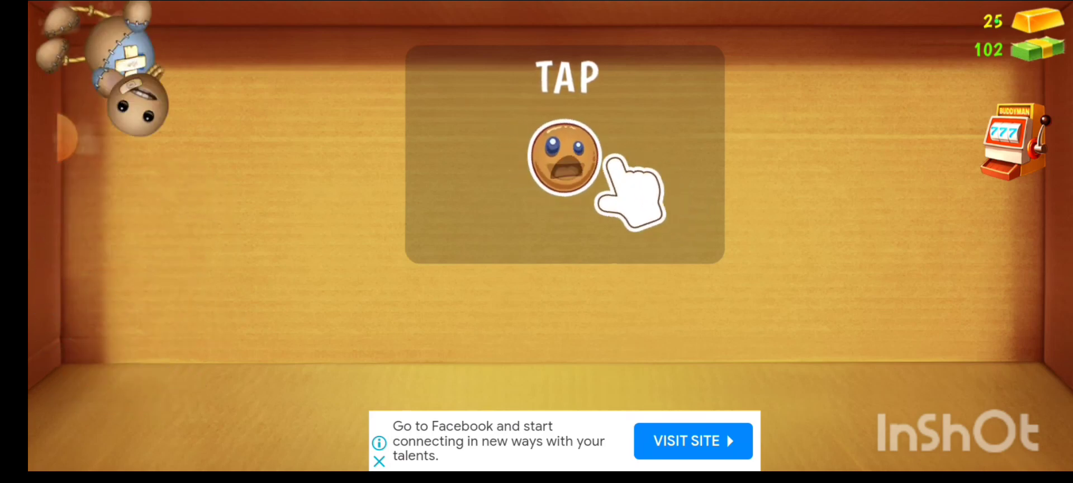
Step: Fling the buddy against the left wall and across the room until knocked out, earning First Blood
left_click_drag(554, 310, 126, 319)
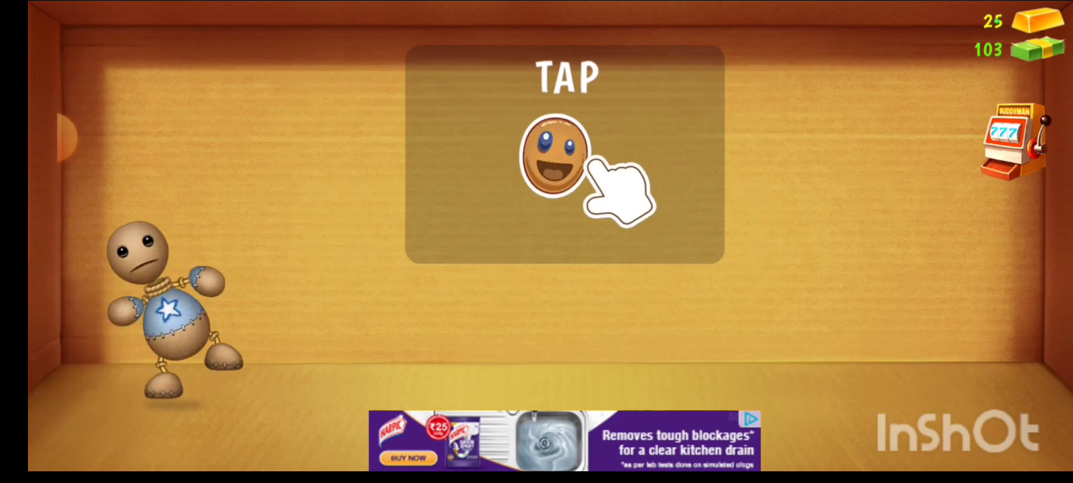
left_click(172, 286)
left_click(155, 265)
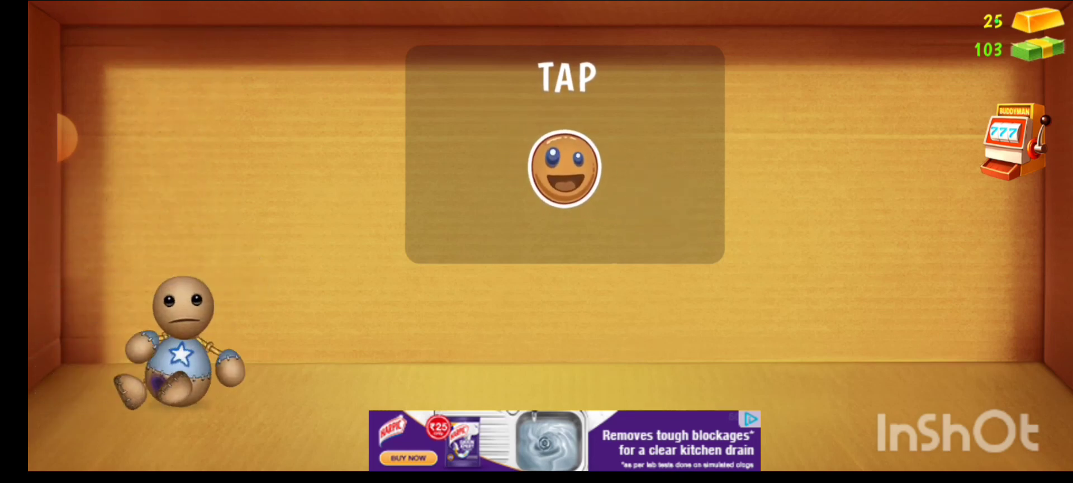
left_click(181, 336)
left_click(227, 193)
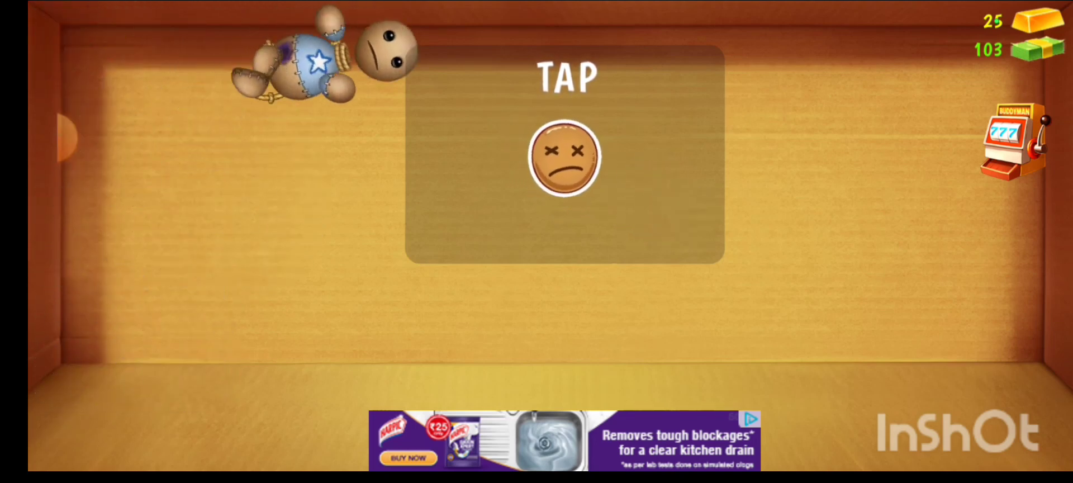
left_click_drag(431, 345, 546, 159)
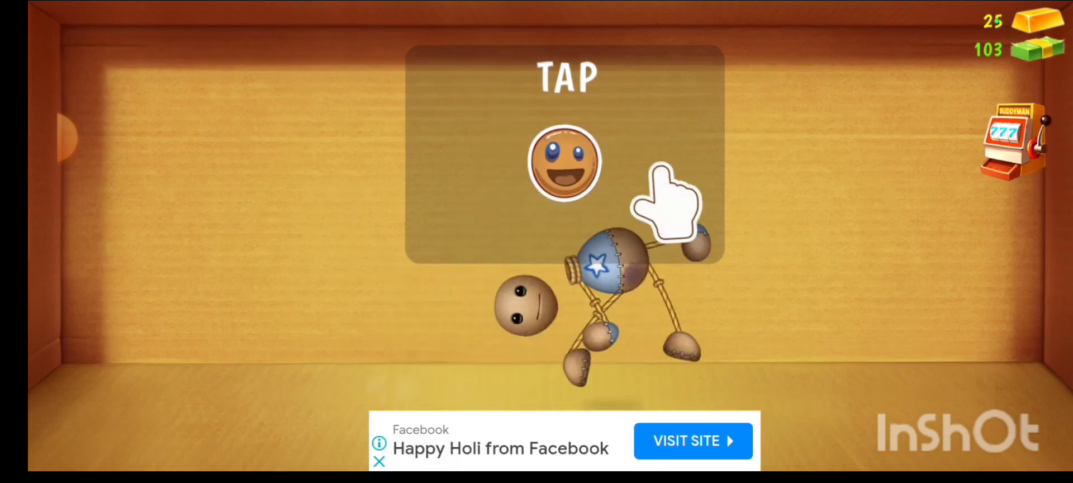
left_click_drag(654, 352, 503, 169)
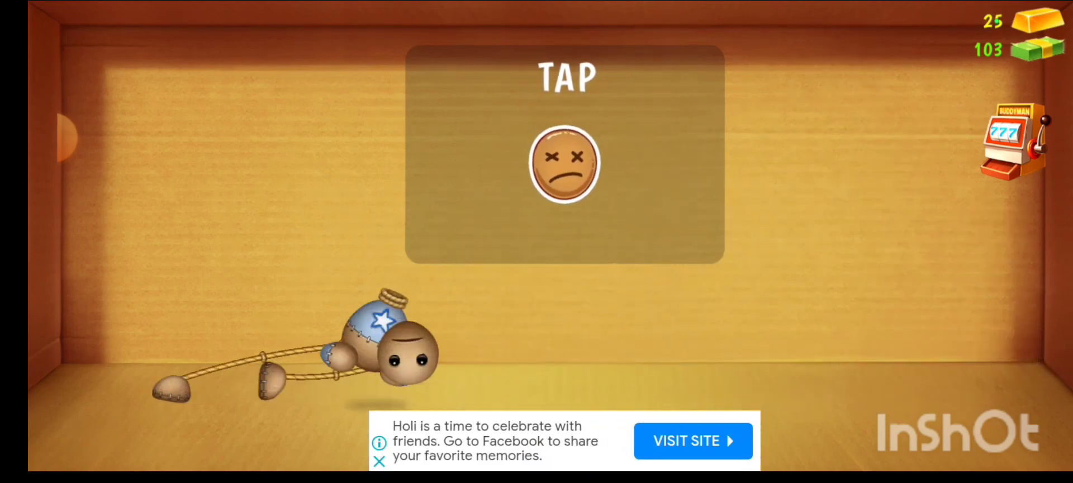
left_click_drag(384, 336, 664, 218)
left_click_drag(263, 288, 691, 233)
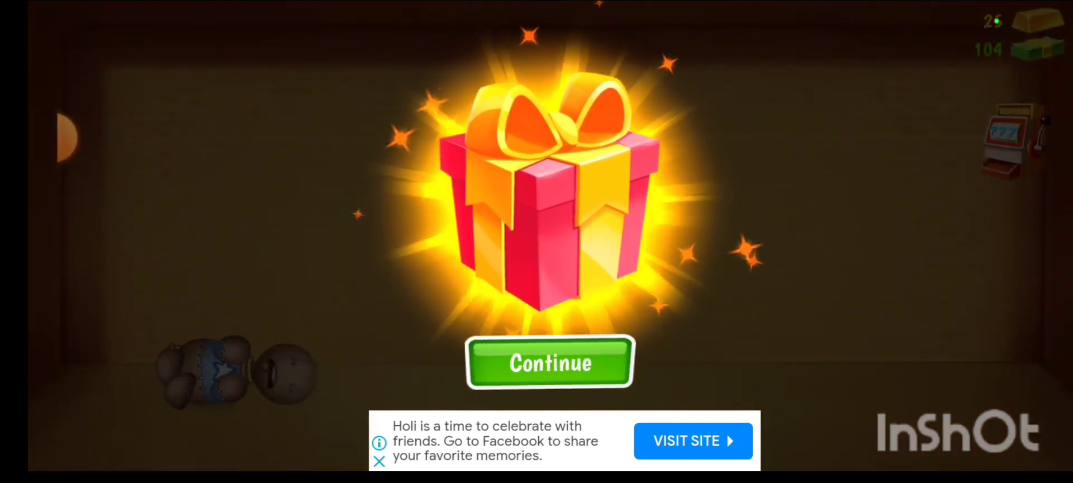
Step: Collect the 200-buck gift, then equip the Beretta from the notepad's Firearms page
left_click(550, 362)
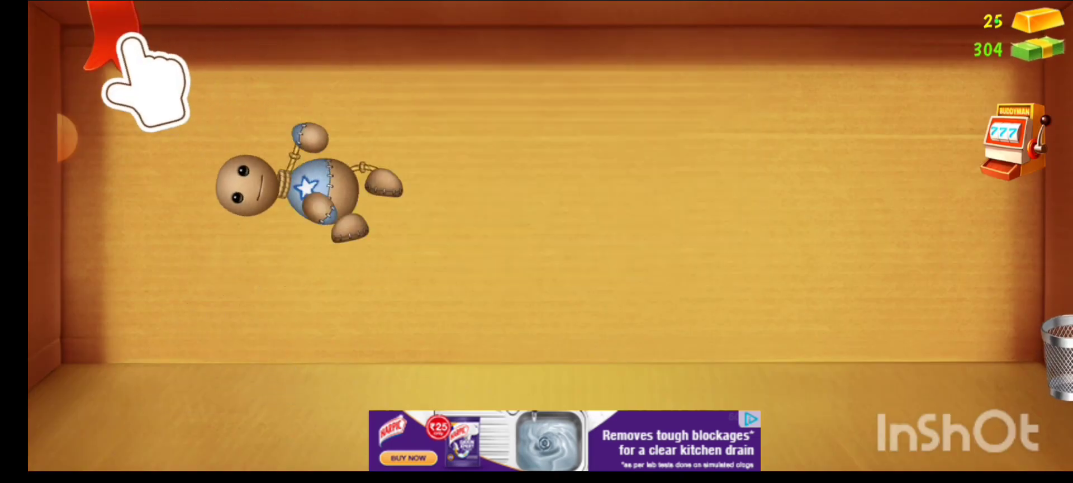
left_click(118, 29)
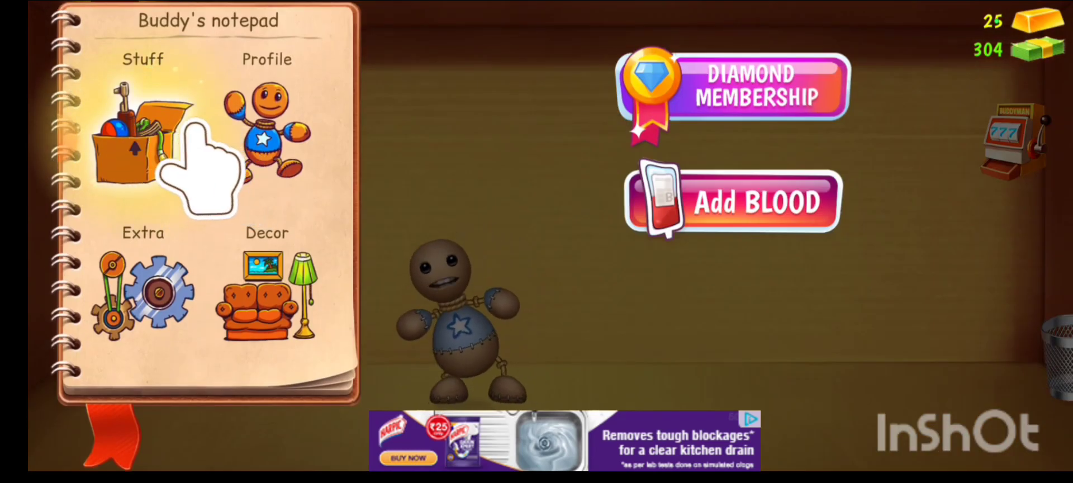
left_click(139, 135)
left_click(144, 121)
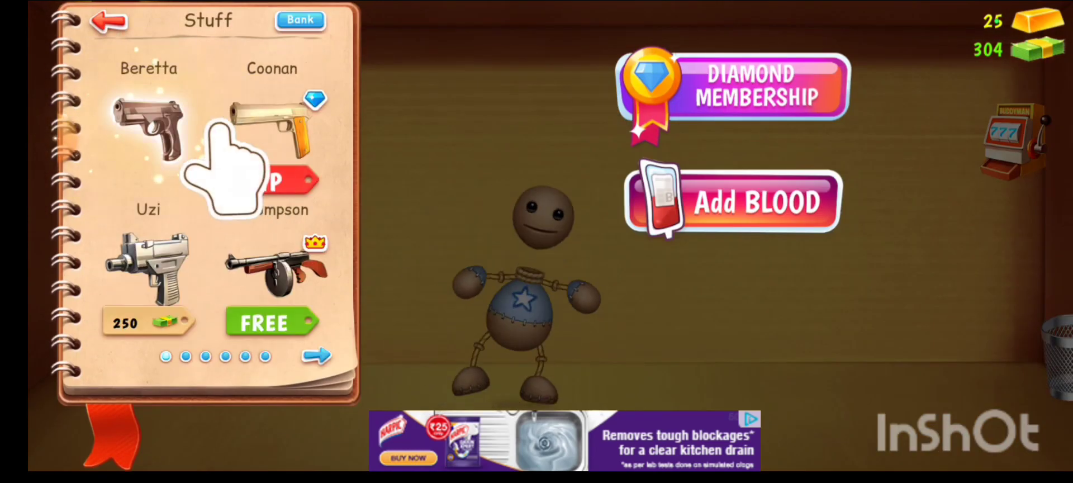
left_click(148, 129)
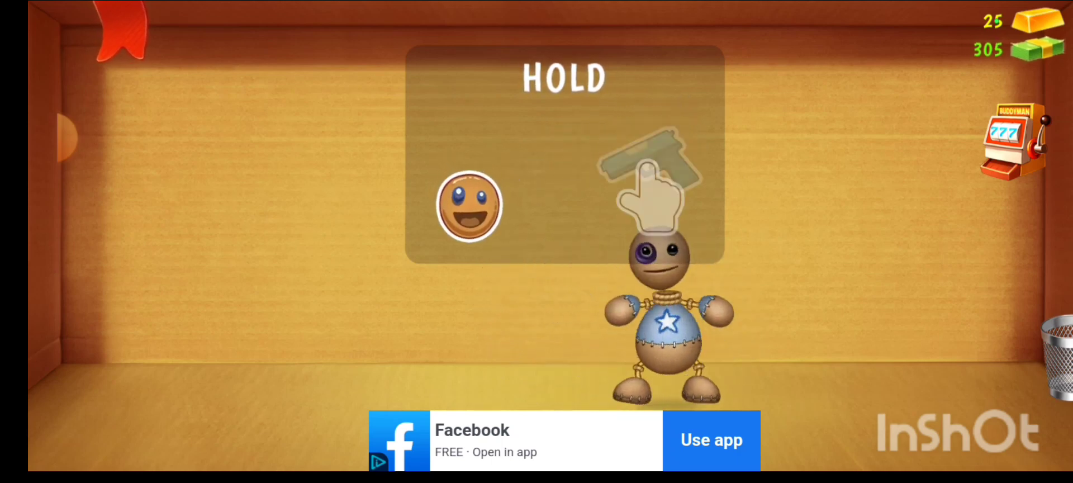
Step: Shoot the buddy's head and chest, then claim the Day 1 gift of 5 gold
left_click(654, 269)
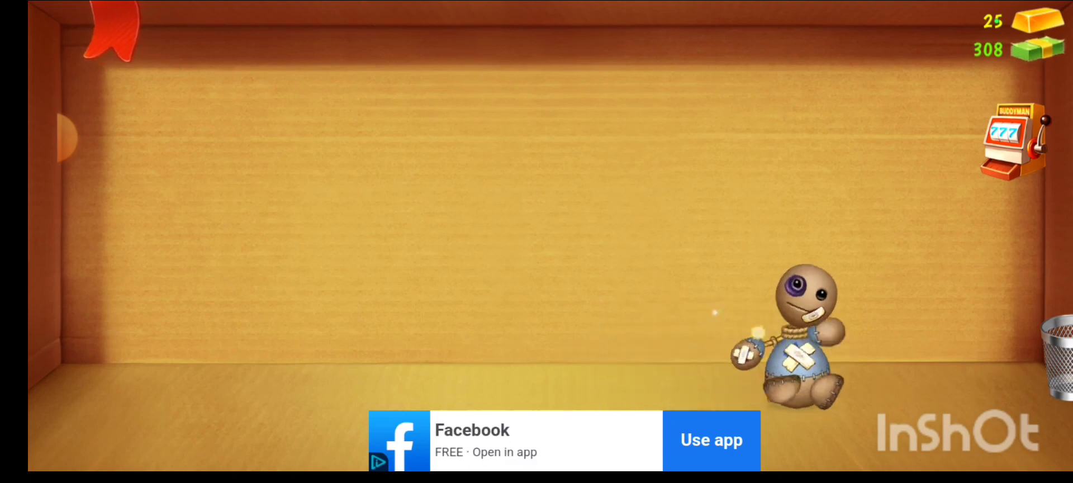
left_click(738, 327)
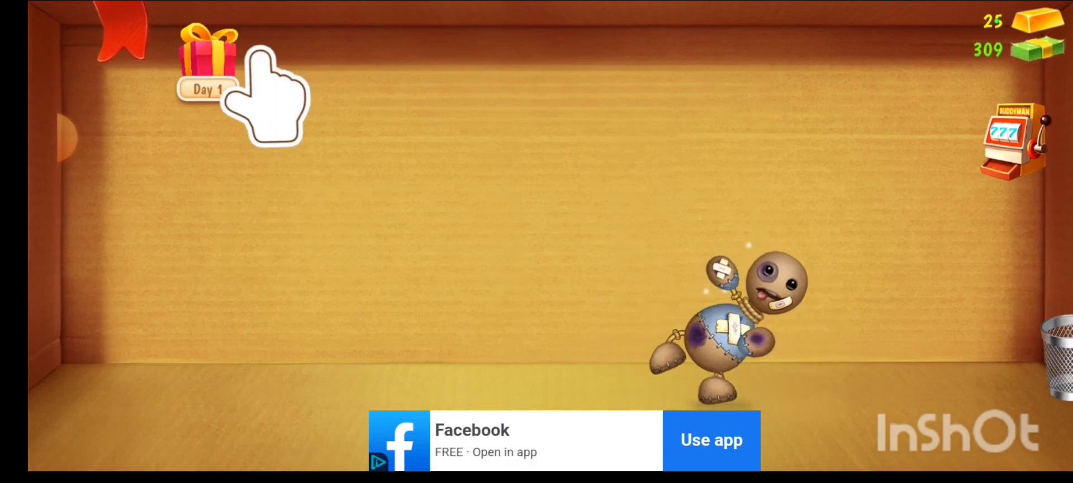
left_click(209, 59)
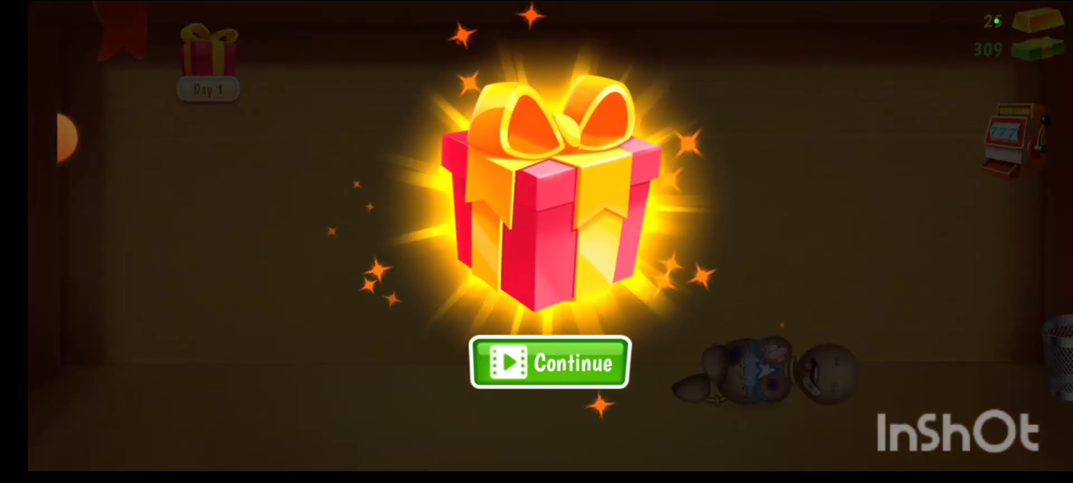
left_click(551, 363)
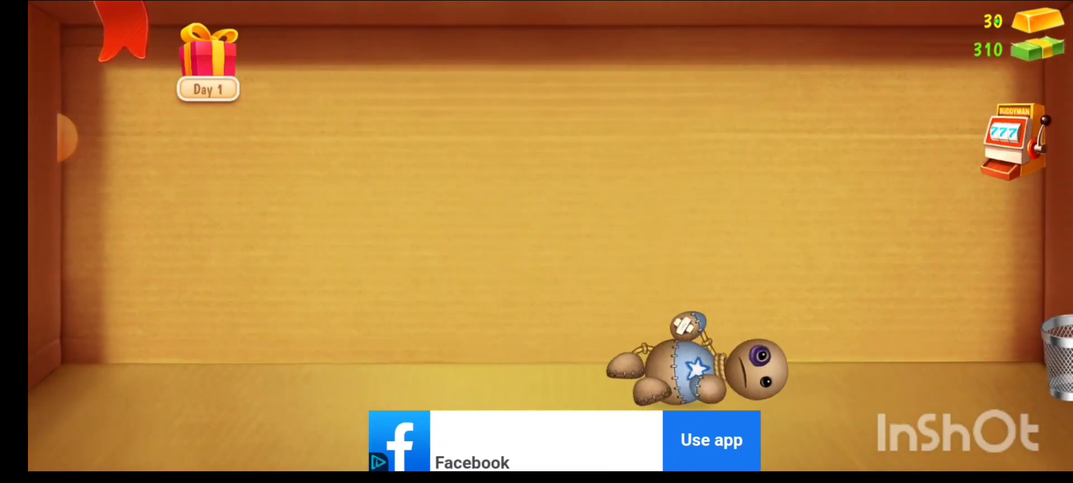
Step: Shoot the buddy three more times to reach 316 cash, then close the Rate it prompt
left_click(734, 243)
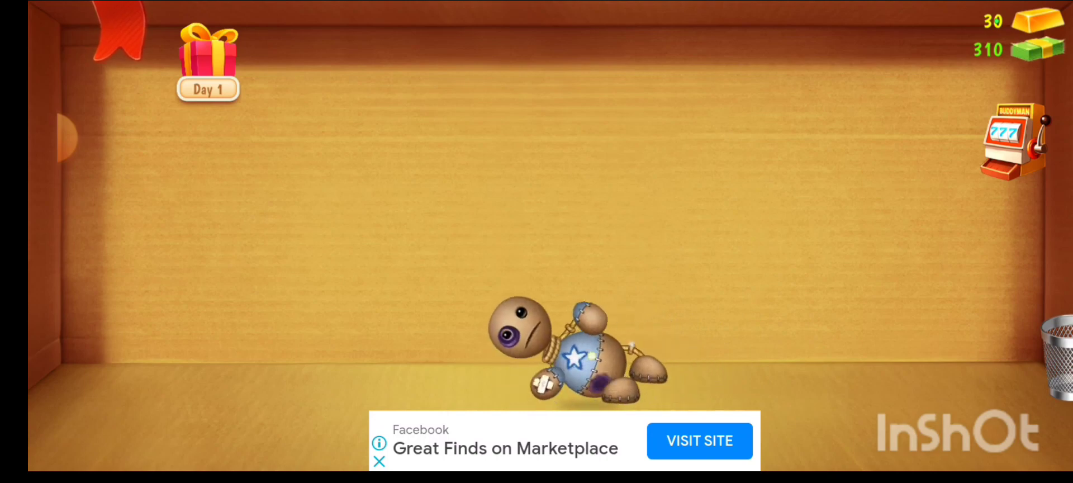
left_click(889, 283)
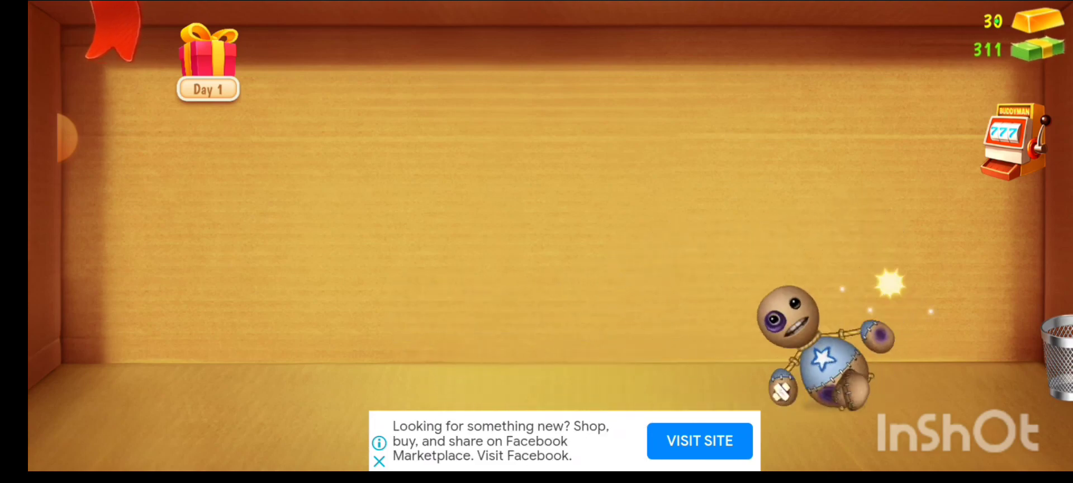
left_click(891, 356)
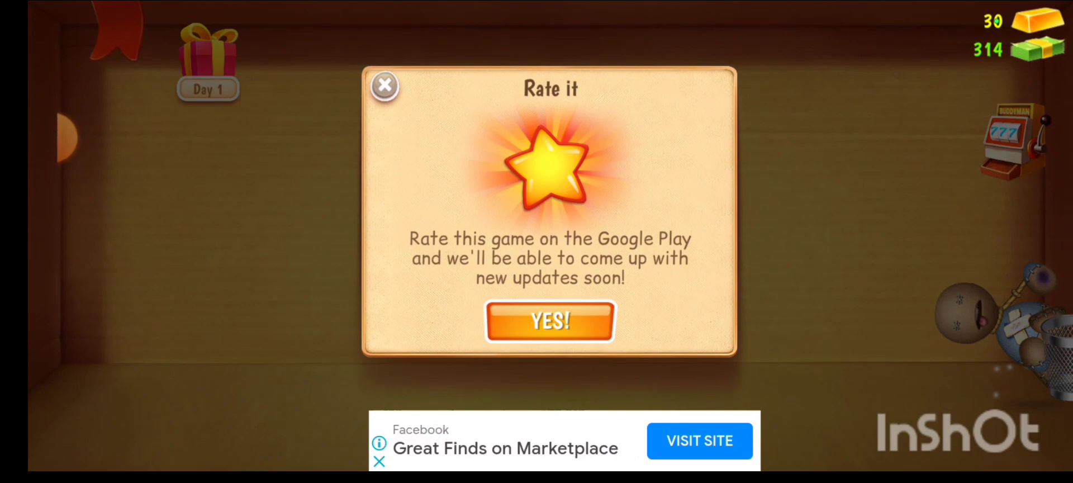
left_click(550, 321)
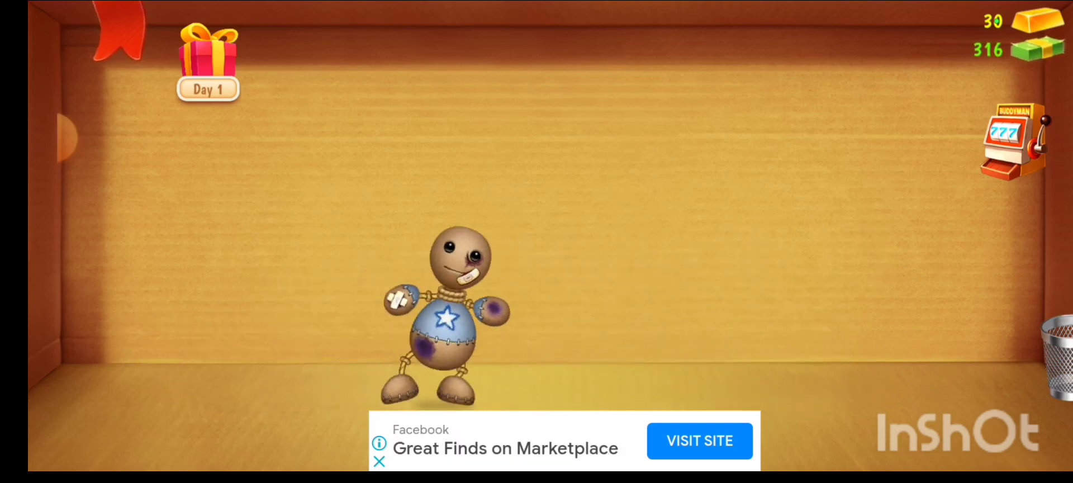
Step: Swipe the buddy toward the left wall, then push it back to the right
left_click_drag(503, 353, 244, 143)
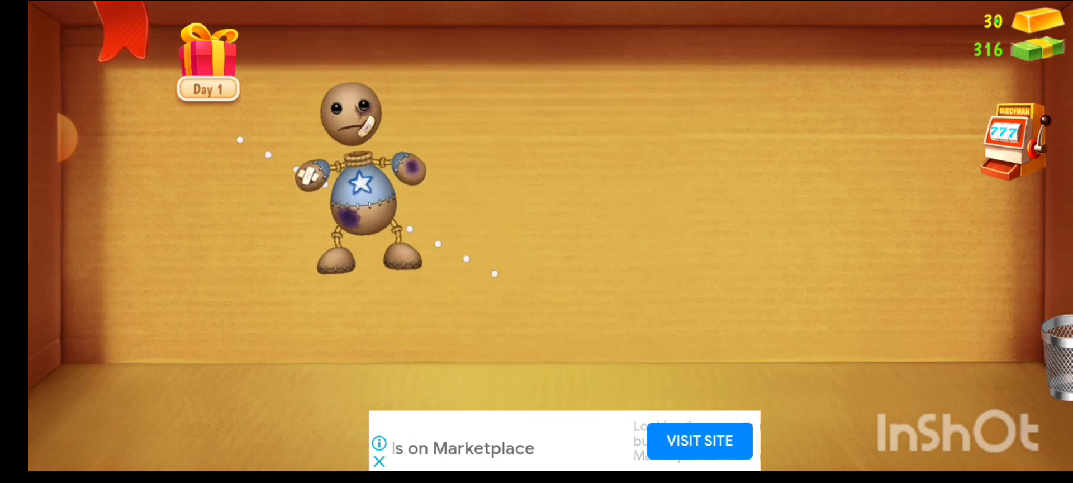
left_click_drag(653, 313, 369, 267)
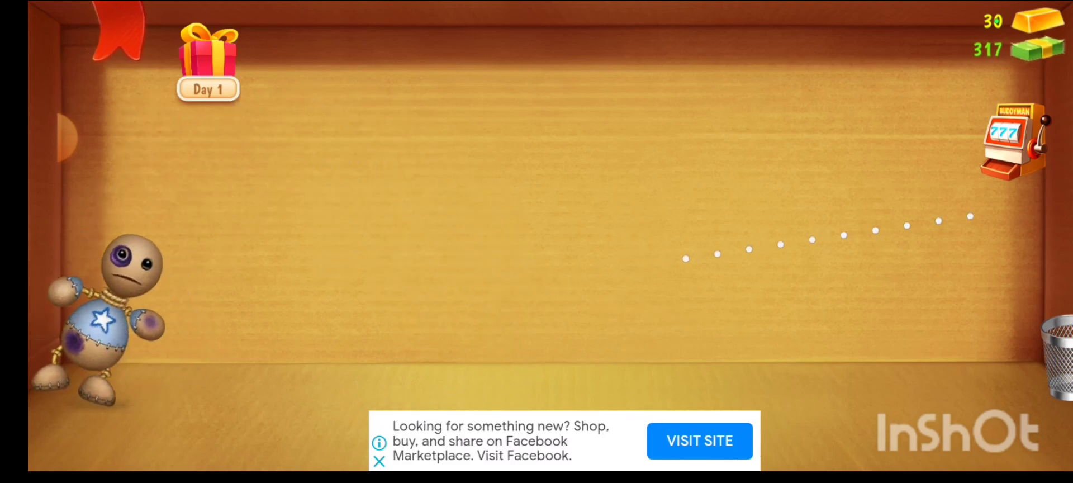
left_click_drag(727, 246, 439, 204)
mouse_move(510, 266)
left_mouse_down()
mouse_move(232, 357)
mouse_move(222, 178)
mouse_move(212, 319)
left_mouse_up()
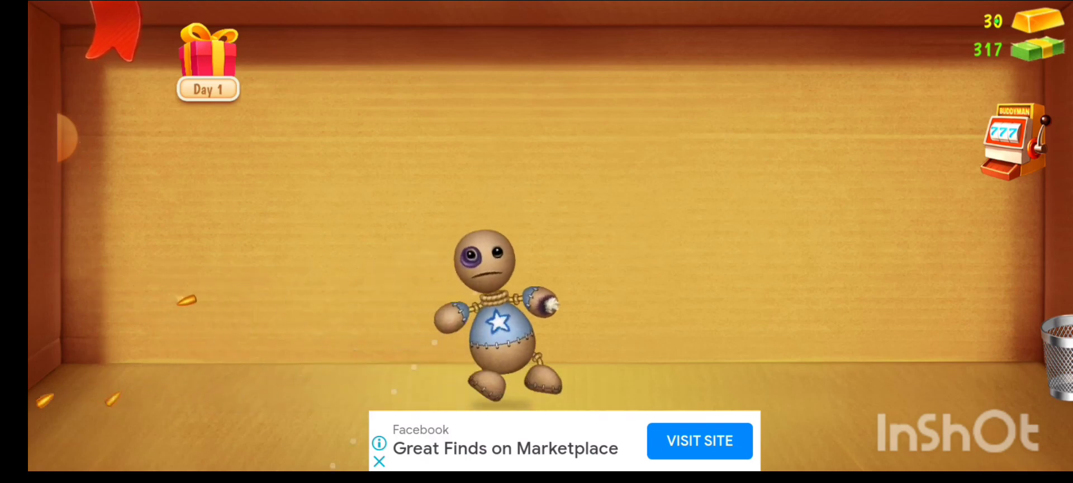
mouse_move(1027, 310)
left_mouse_down()
mouse_move(899, 300)
mouse_move(998, 247)
left_mouse_up()
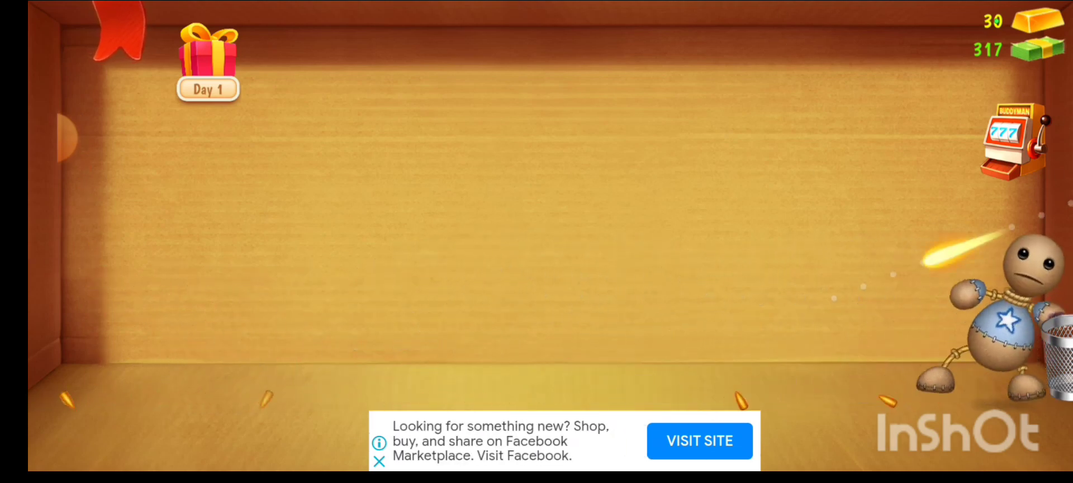
left_click_drag(554, 313, 840, 295)
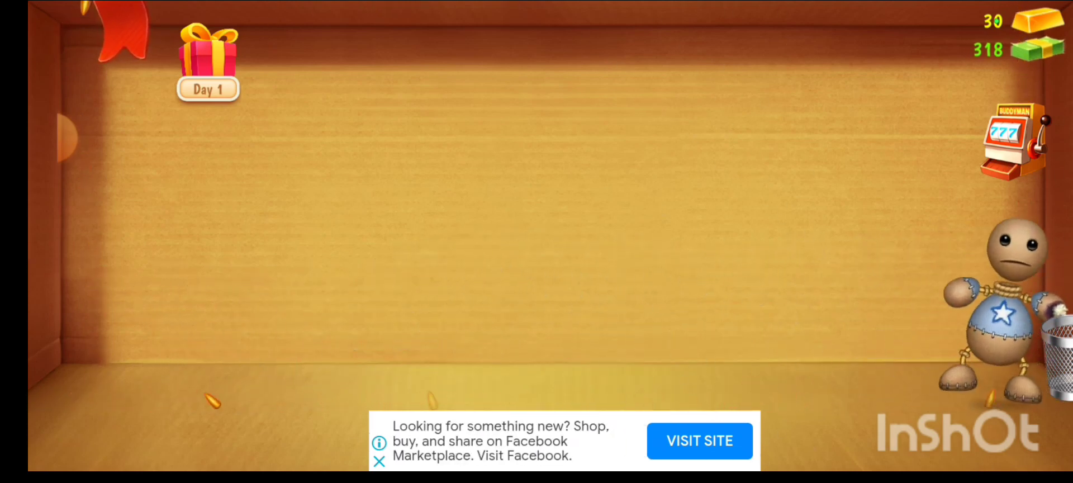
left_click_drag(678, 105, 920, 261)
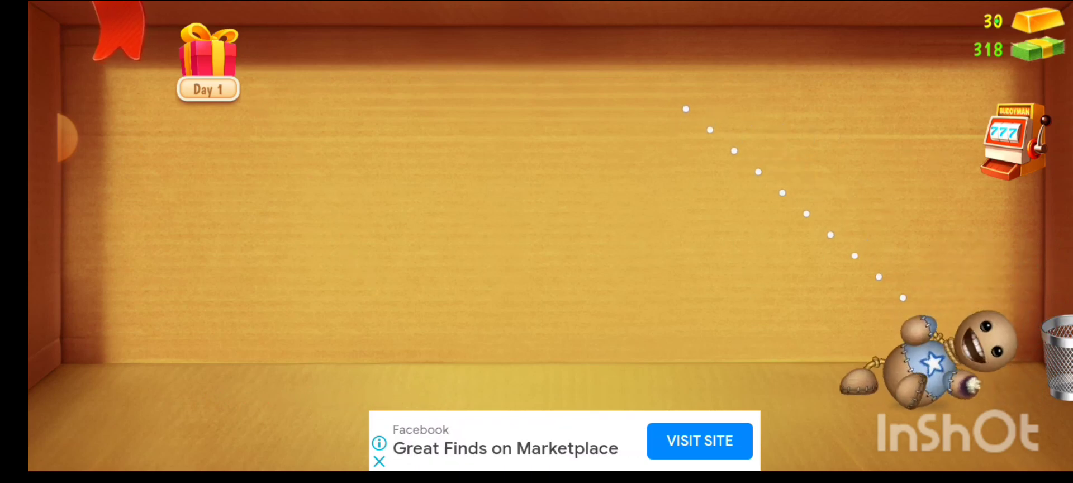
Step: Fire the Beretta repeatedly as the buddy moves around the room, raising cash to 321
left_click(730, 384)
left_click(924, 270)
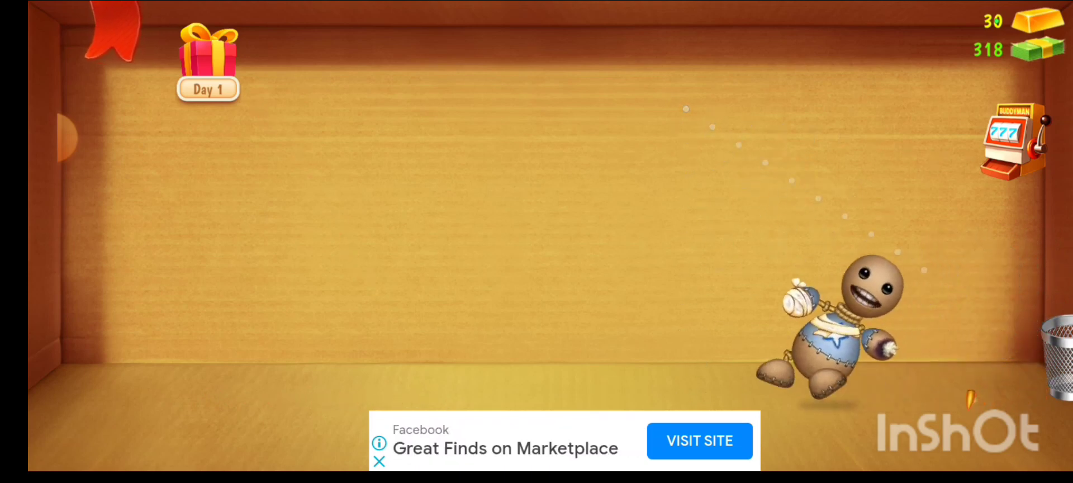
left_click(474, 294)
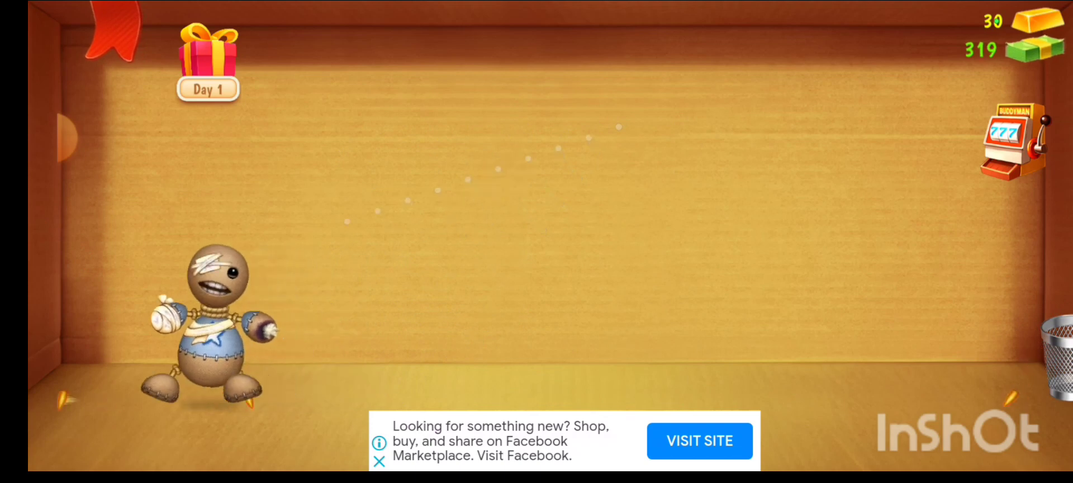
left_click(424, 296)
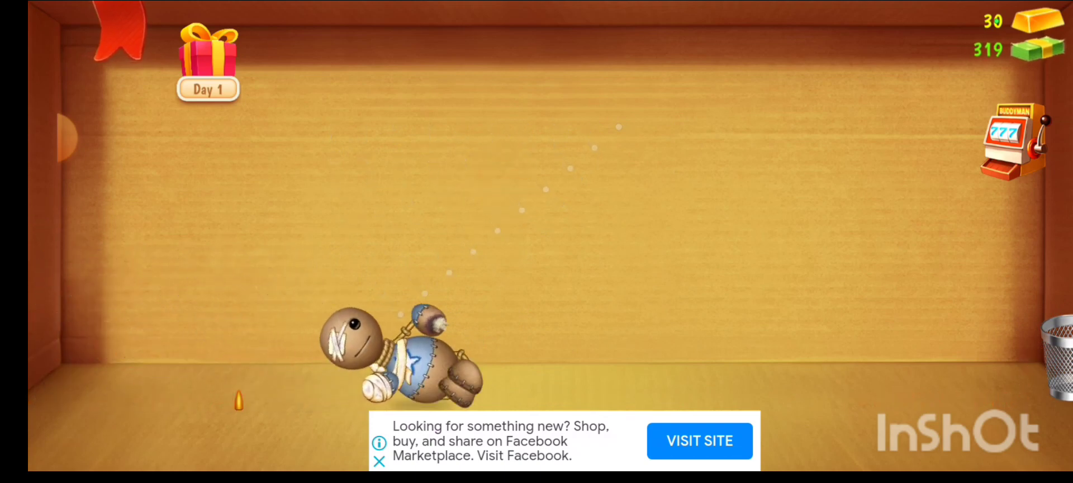
left_click(606, 242)
left_click(700, 216)
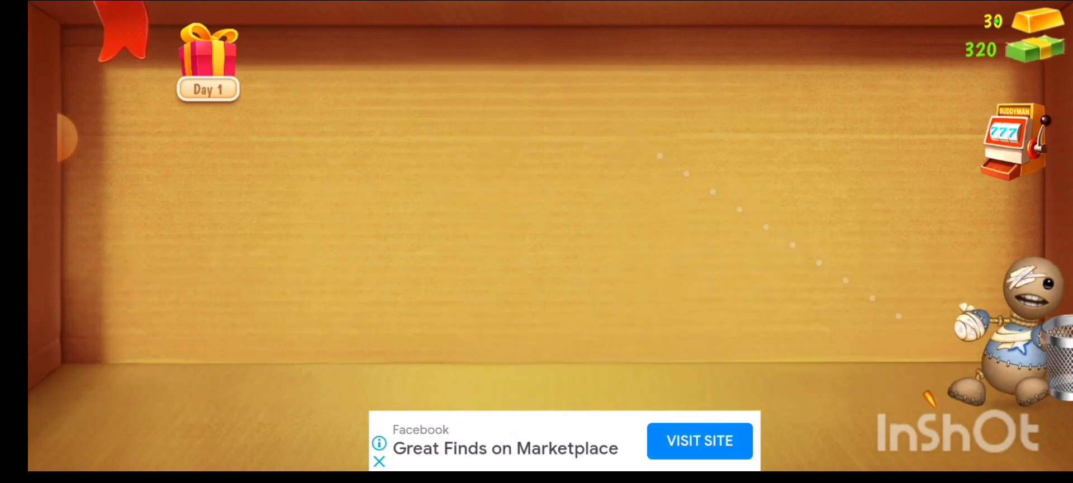
left_click(574, 233)
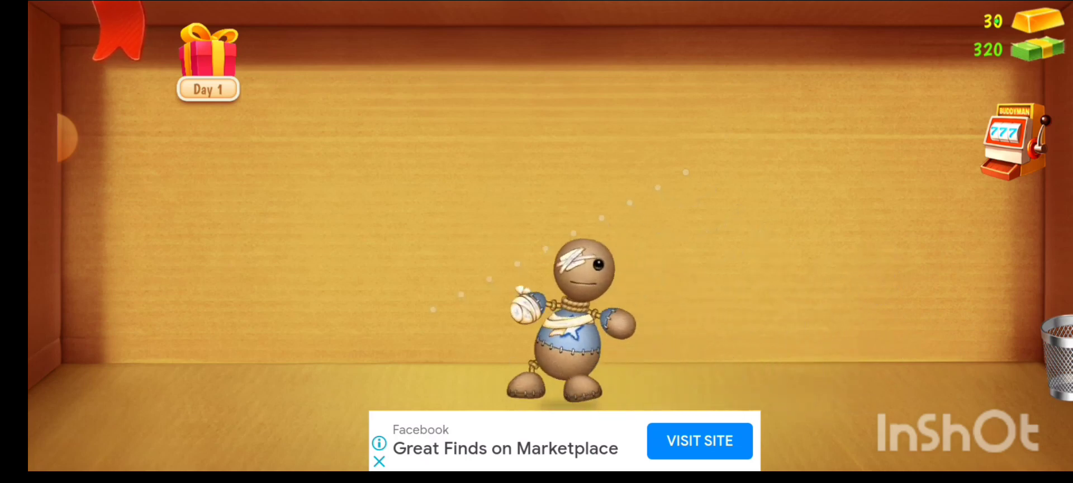
left_click(579, 285)
left_click(335, 319)
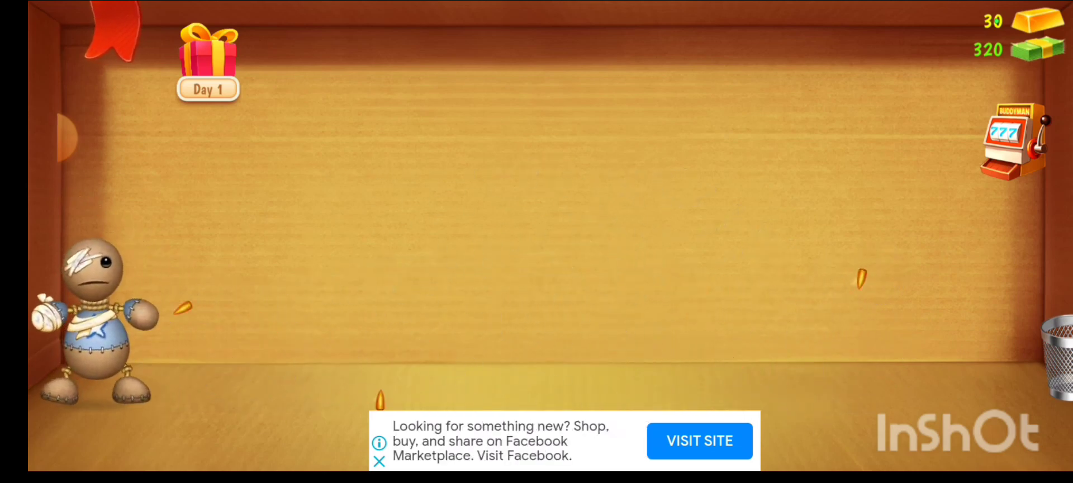
left_click(109, 311)
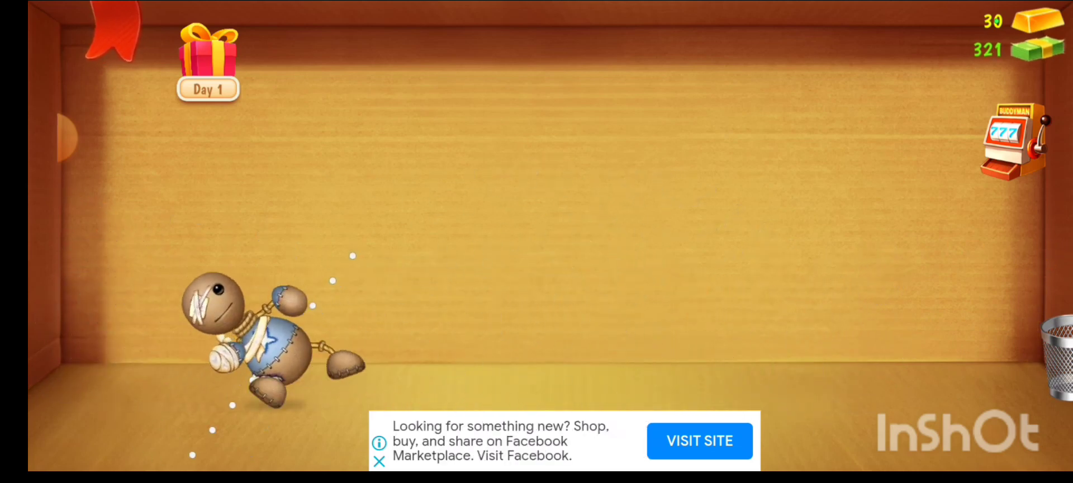
left_click(889, 298)
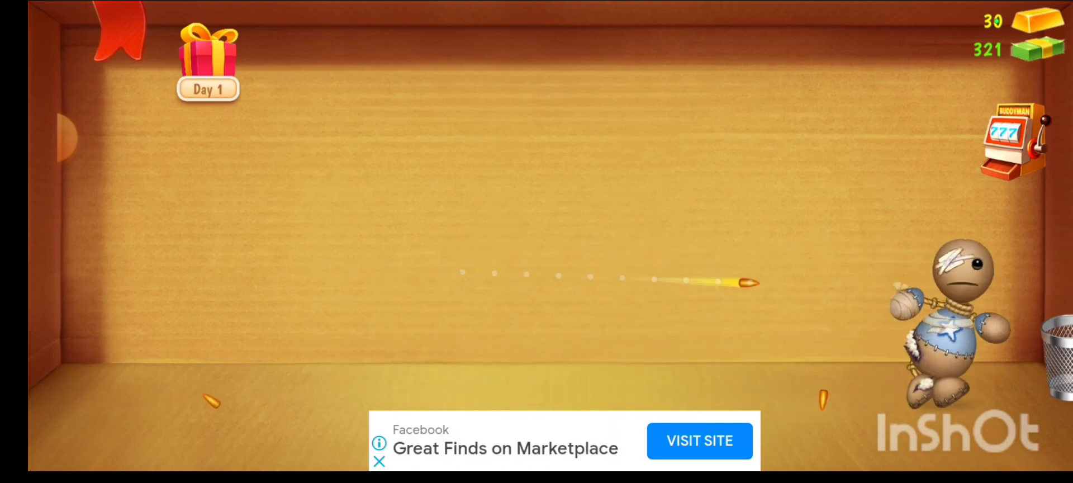